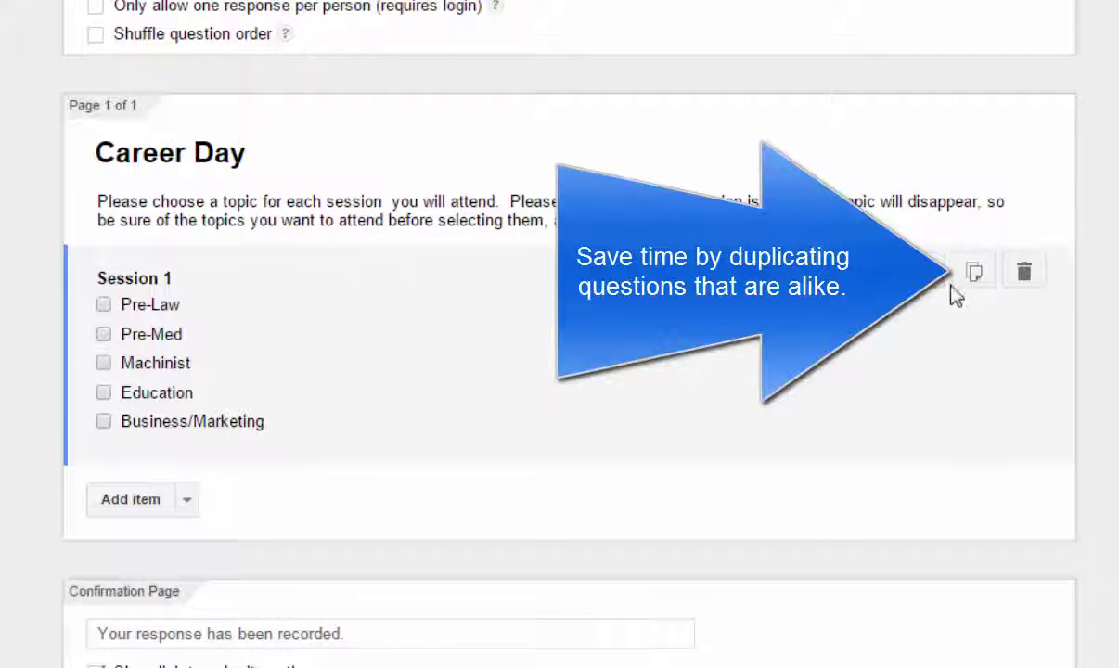
Duplicate the Session 1 question and retitle the copy 'Session 2'
{"action": "left_click", "coordinate": [973, 272]}
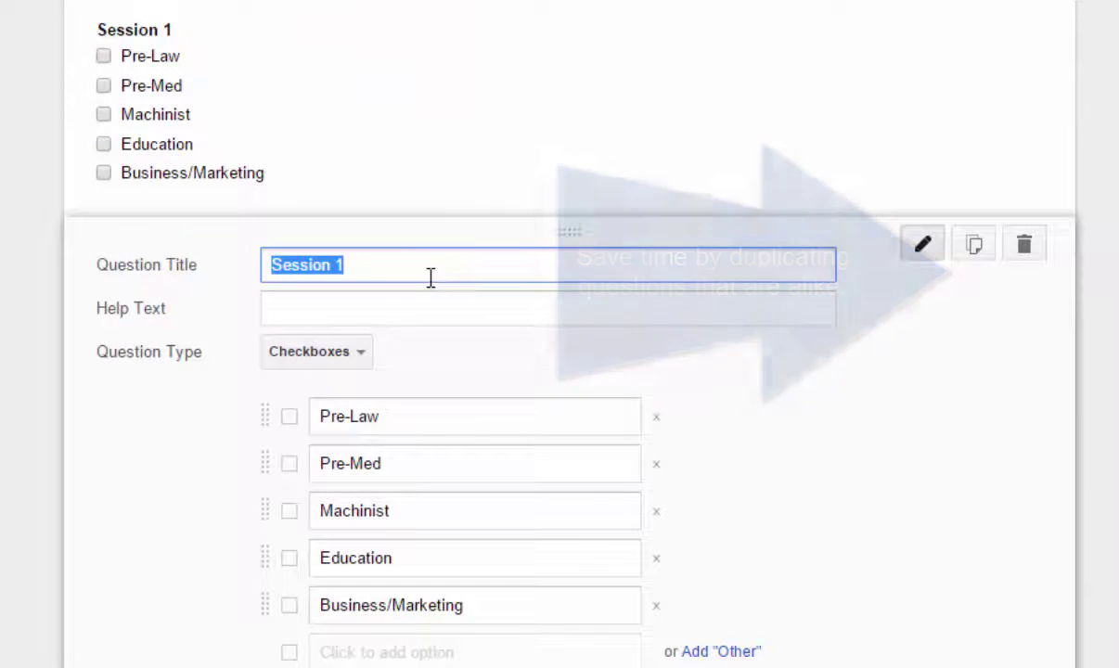
{"action": "left_click", "coordinate": [402, 264]}
{"action": "key", "text": "BackSpace"}
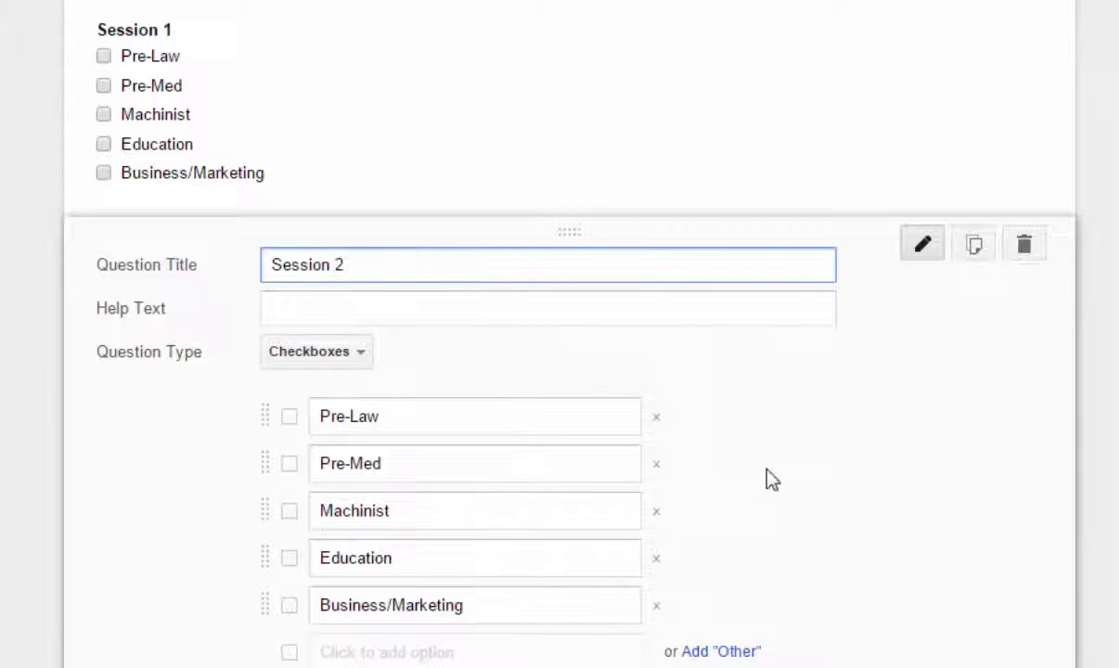
{"action": "scroll", "coordinate": [766, 474], "scroll_direction": "down", "scroll_amount": 3}
{"action": "left_click", "coordinate": [139, 505]}
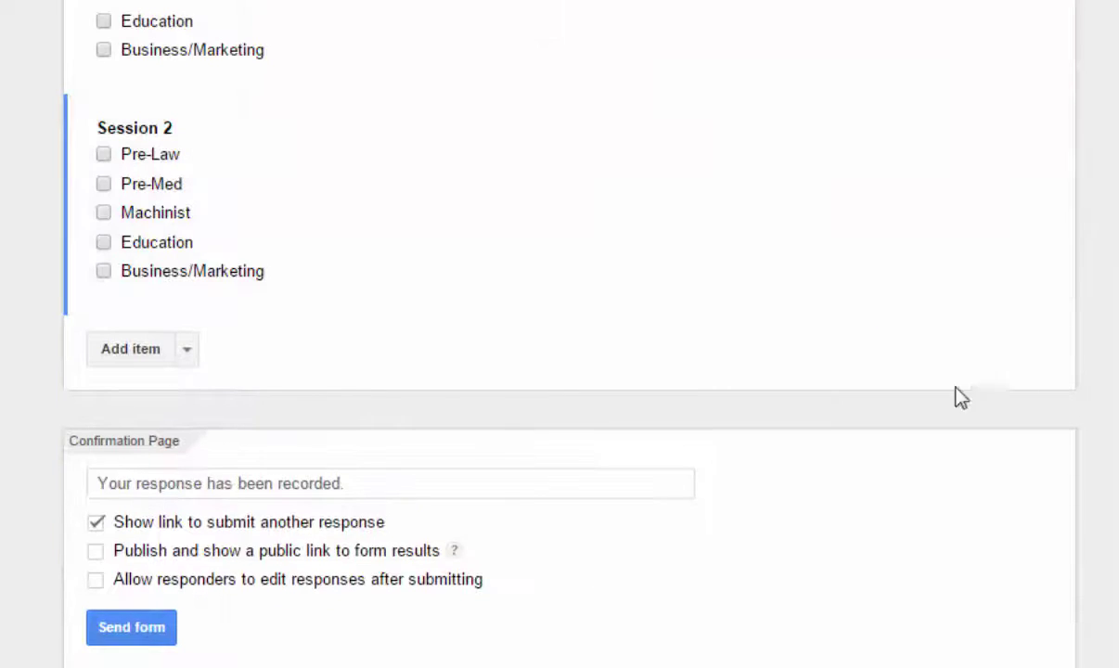
{"action": "scroll", "coordinate": [1061, 395], "scroll_direction": "up", "scroll_amount": 2}
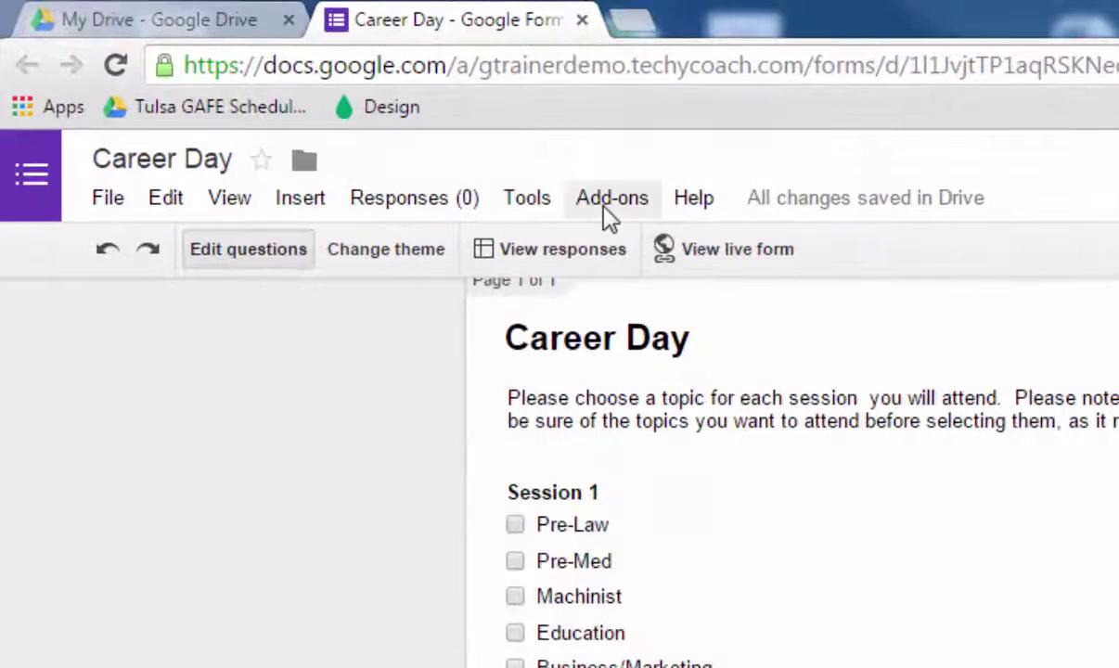
Search the Get add-ons store for 'choice' to list Choice Eliminator
{"action": "left_click", "coordinate": [604, 209]}
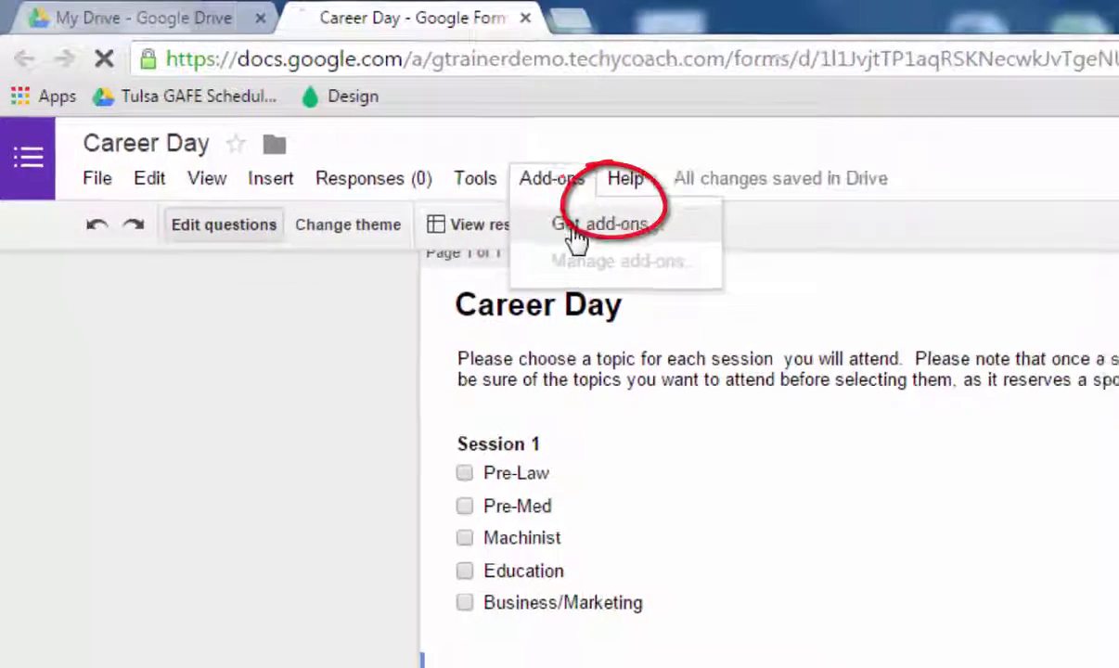
{"action": "left_click", "coordinate": [638, 260]}
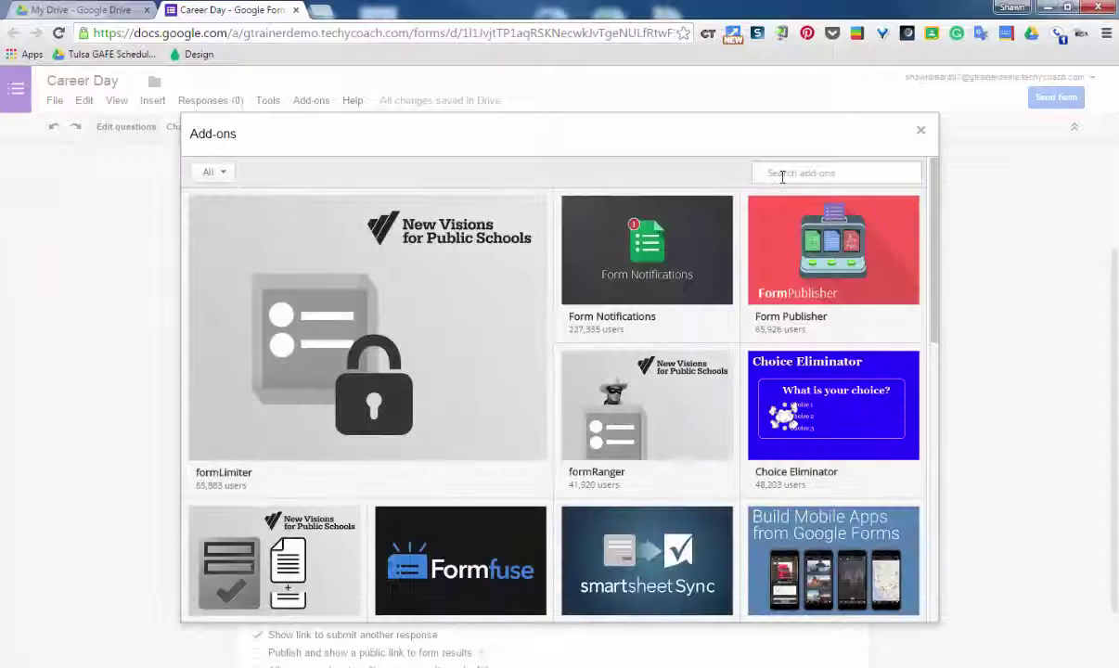
{"action": "left_click", "coordinate": [782, 174]}
{"action": "type", "text": "choice"}
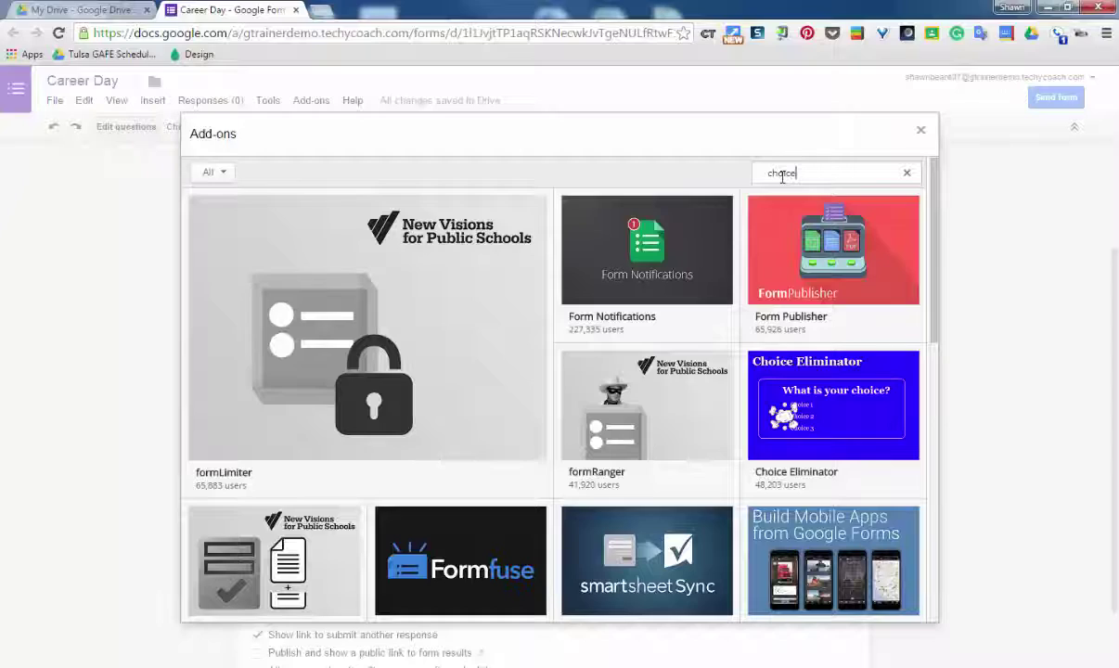
{"action": "key", "text": "Return"}
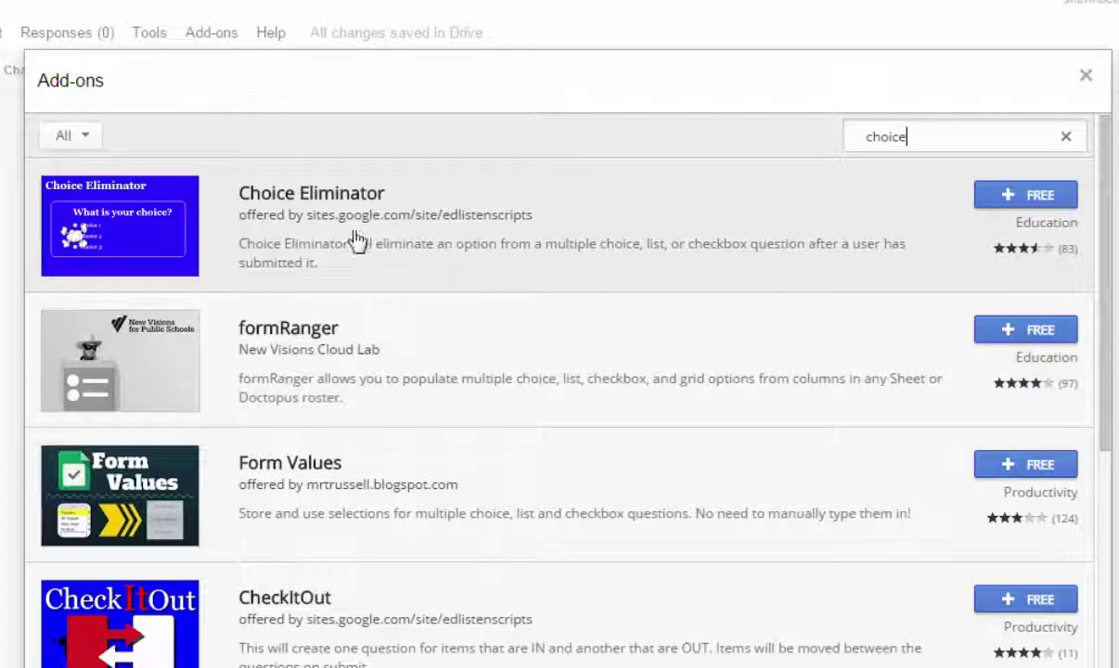
Install Choice Eliminator for free and allow its requested permissions
{"action": "left_click", "coordinate": [1021, 195]}
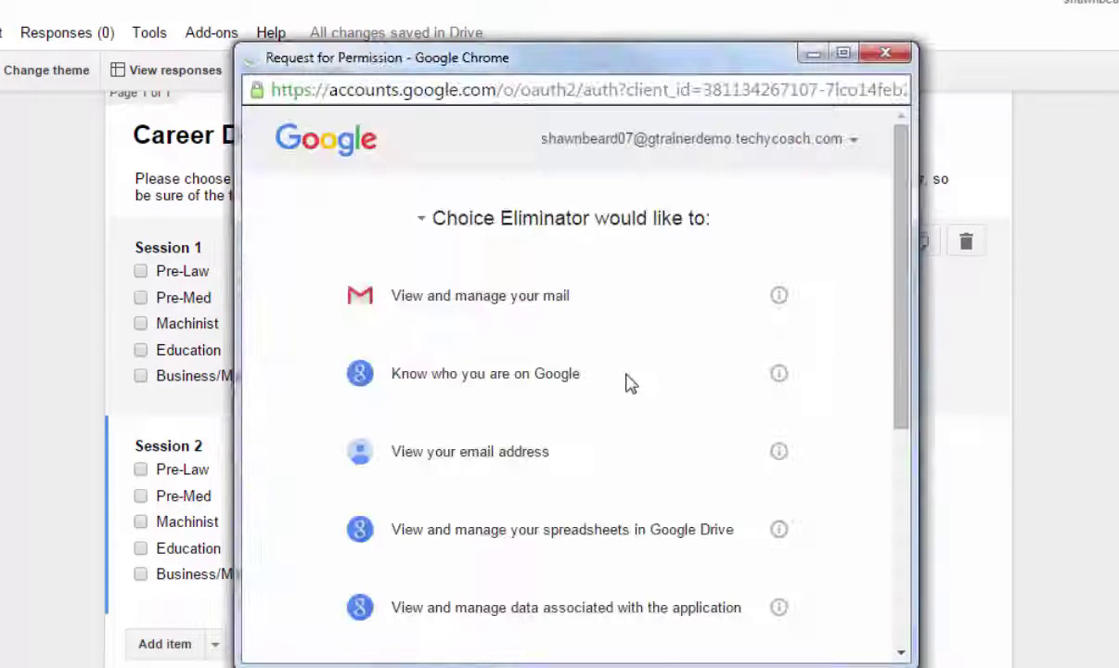
{"action": "scroll", "coordinate": [624, 383], "scroll_direction": "down", "scroll_amount": 5}
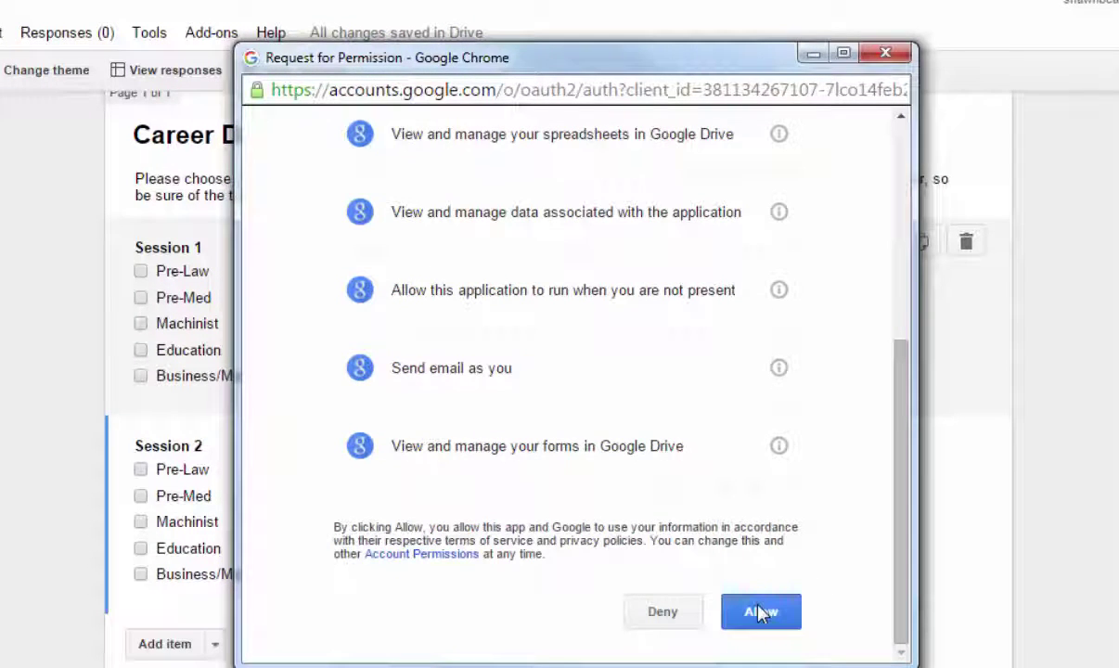
{"action": "left_click", "coordinate": [759, 609]}
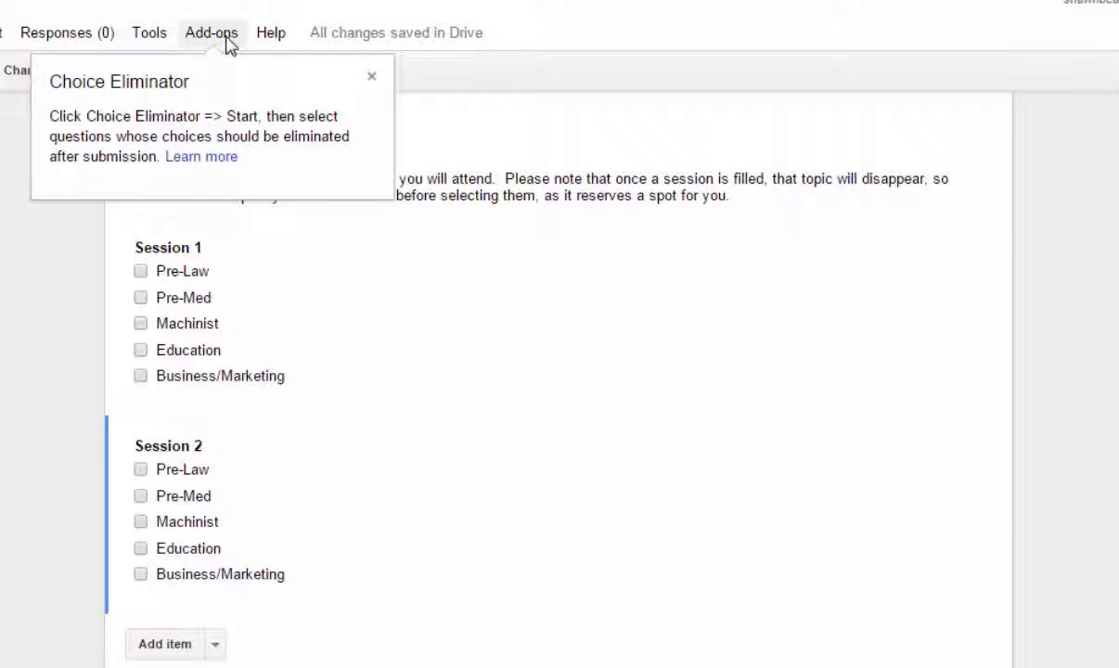
Start Choice Eliminator from the Add-ons menu
{"action": "left_click", "coordinate": [221, 37]}
{"action": "mouse_move", "coordinate": [234, 80]}
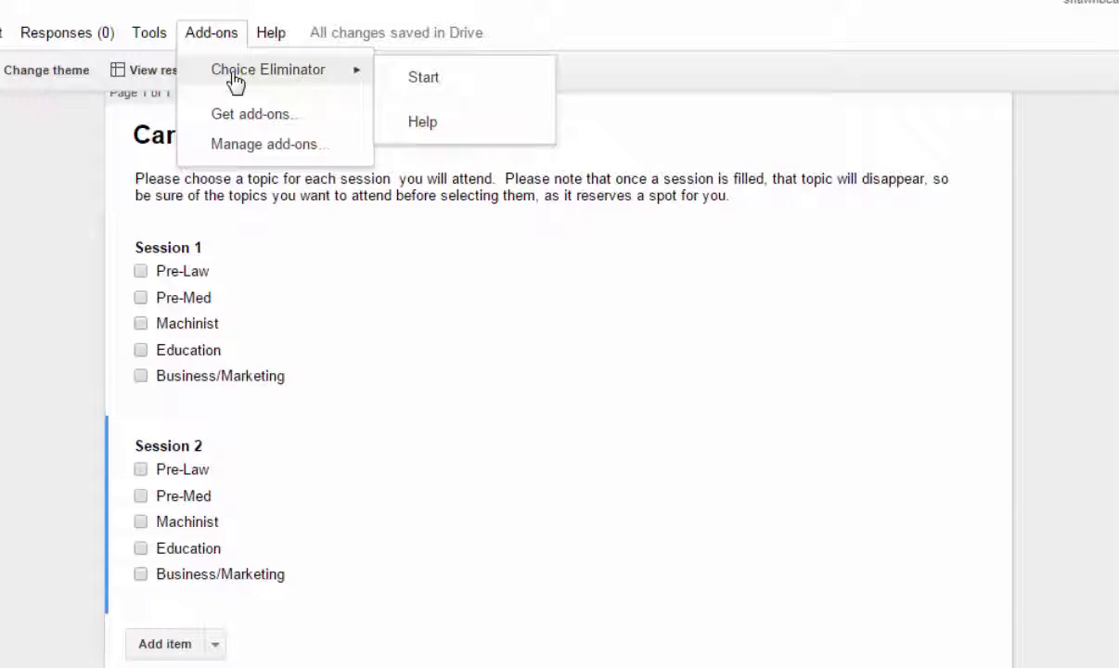
{"action": "left_click", "coordinate": [447, 87]}
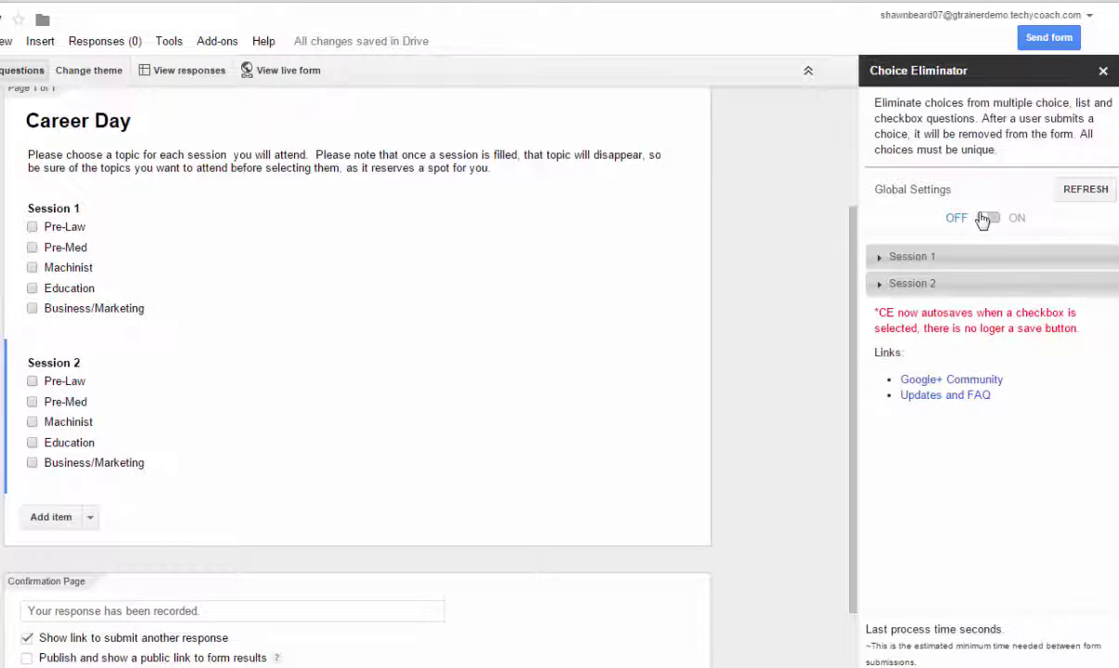
Switch Global Settings ON and tick Eliminate choices for Session 1
{"action": "left_click", "coordinate": [986, 219]}
{"action": "left_click", "coordinate": [885, 262]}
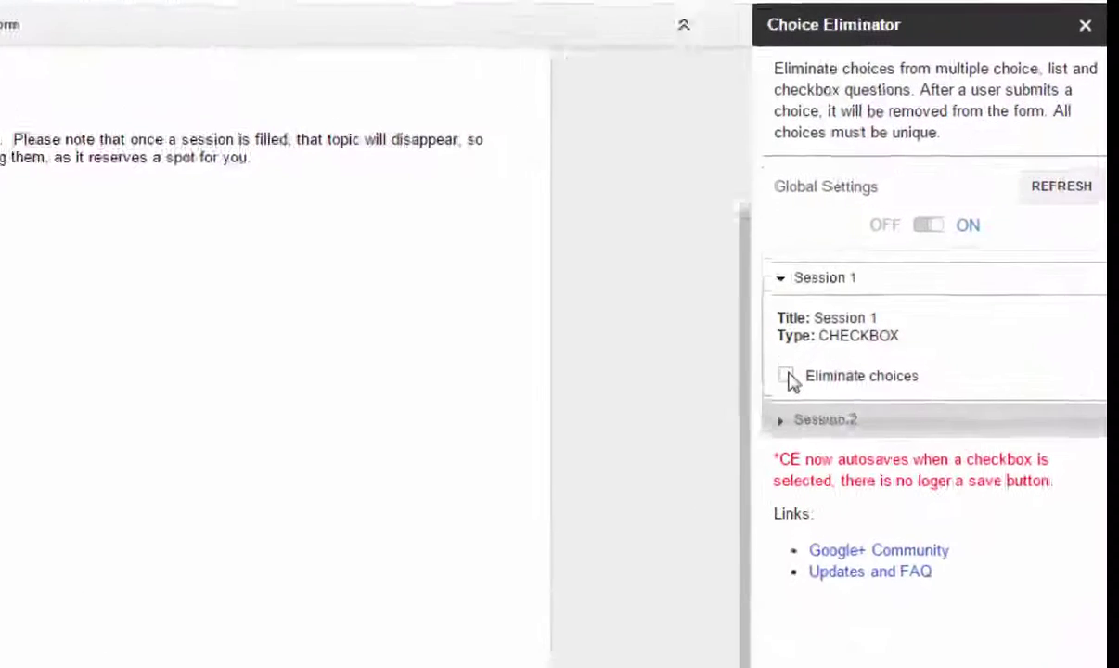
{"action": "left_click", "coordinate": [884, 329]}
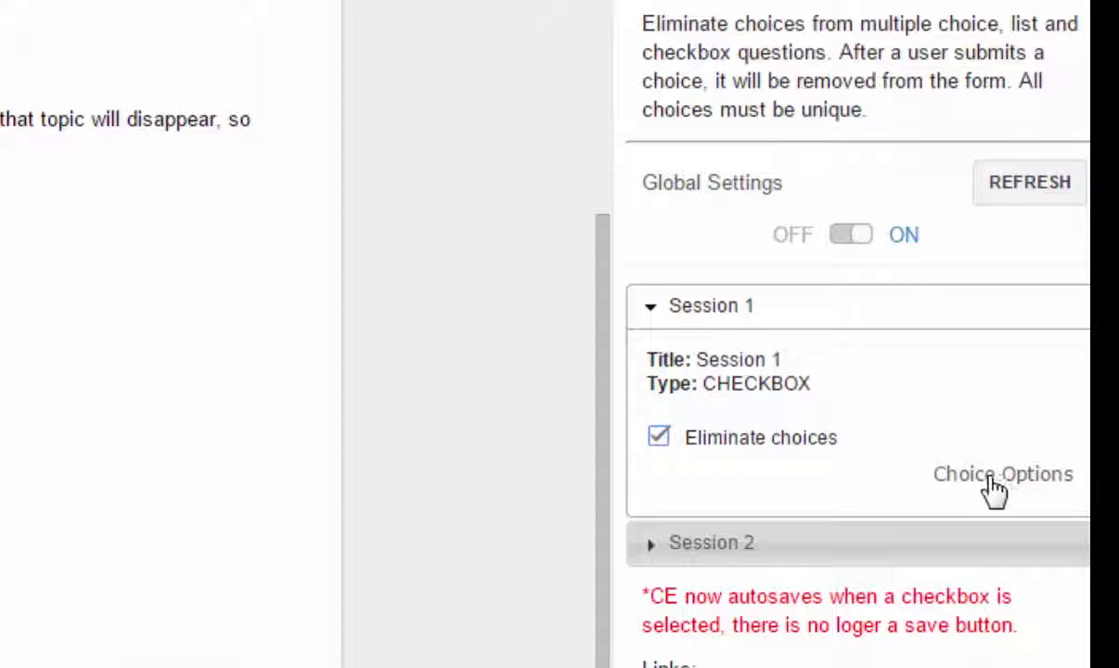
In Session 1's Choice Options, set each of the five topics' limits to 2
{"action": "left_click", "coordinate": [974, 487]}
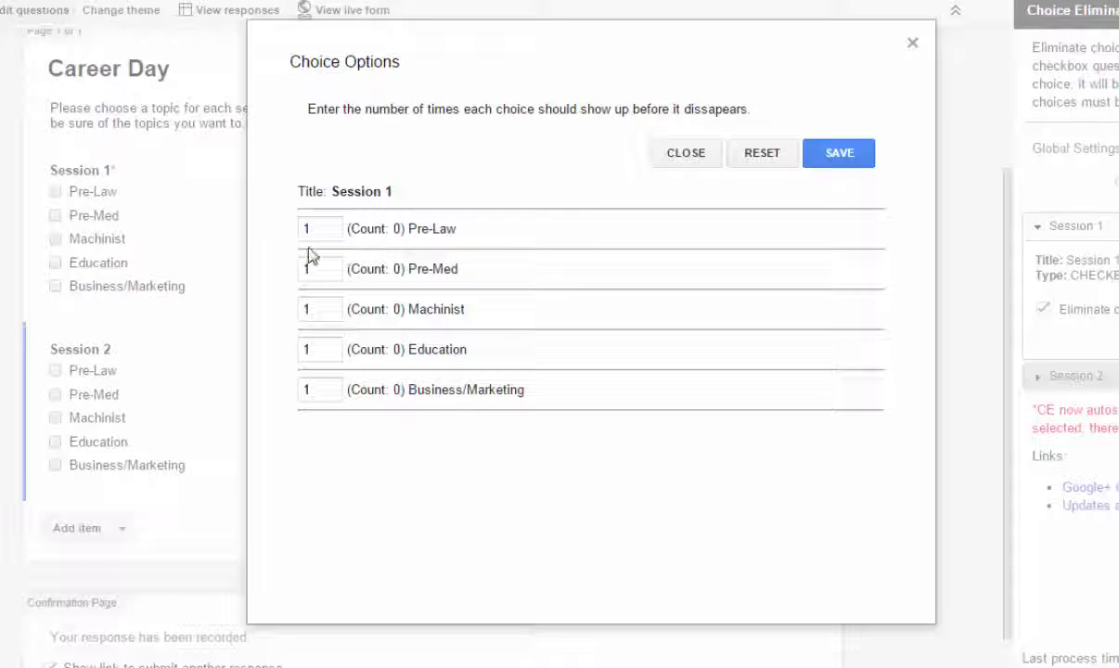
{"action": "left_click", "coordinate": [305, 229]}
{"action": "key", "text": "BackSpace"}
{"action": "key", "text": "Tab"}
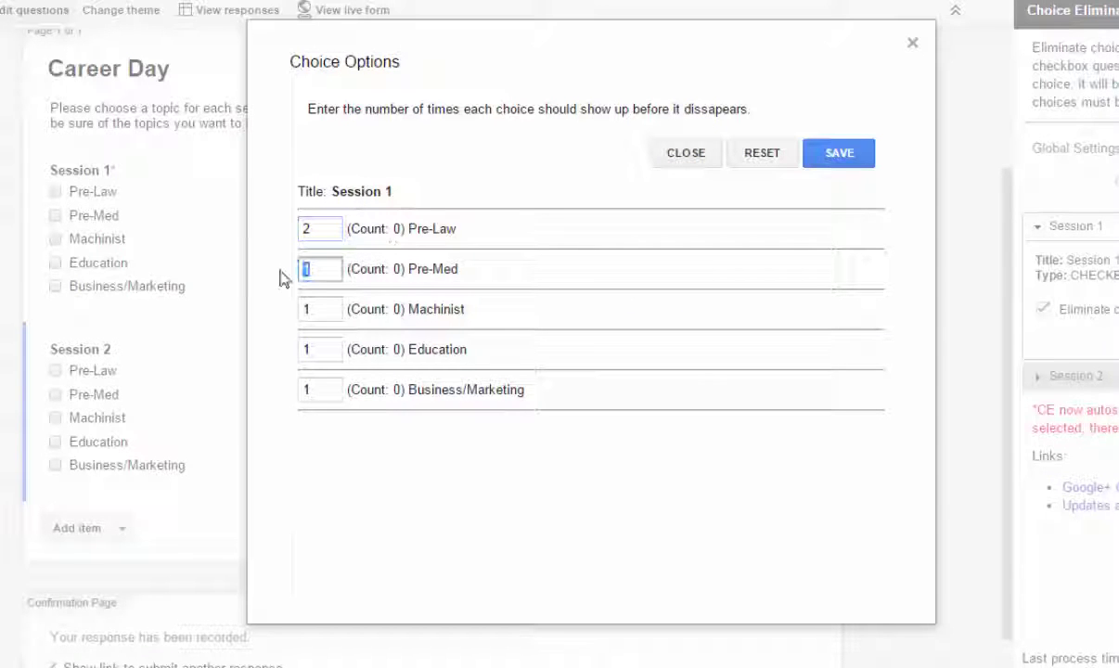
{"action": "type", "text": "2"}
{"action": "key", "text": "Tab"}
{"action": "type", "text": "2"}
{"action": "key", "text": "Tab"}
{"action": "type", "text": "2"}
{"action": "key", "text": "Tab"}
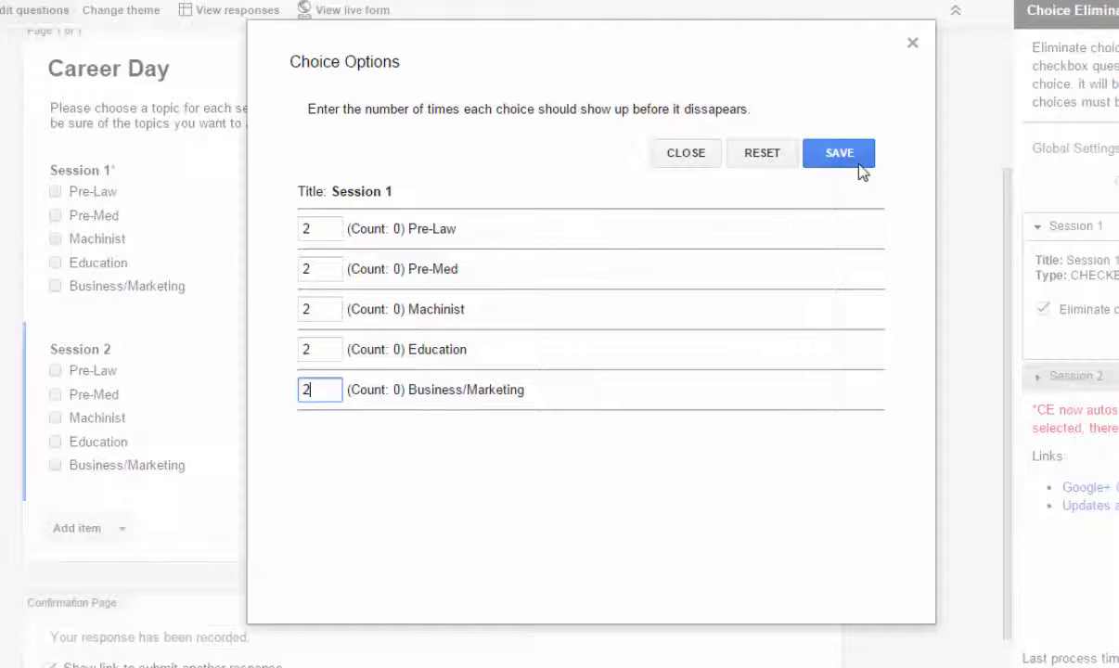
Save the Session 1 limits and tick Eliminate choices for Session 2
{"action": "left_click", "coordinate": [859, 163]}
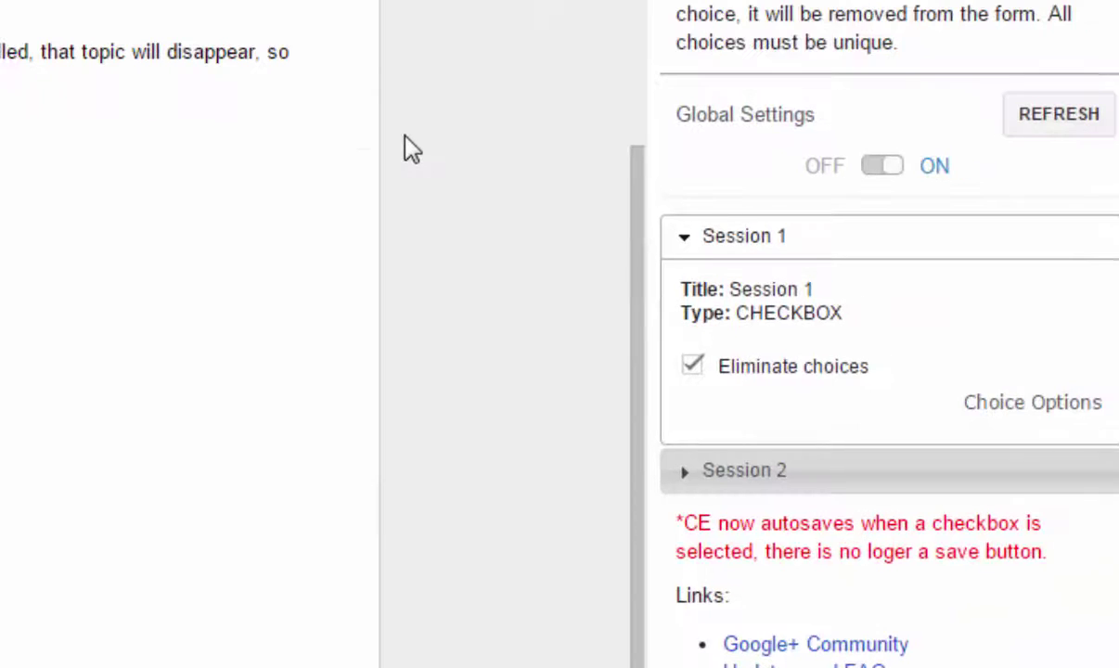
{"action": "left_click", "coordinate": [689, 470]}
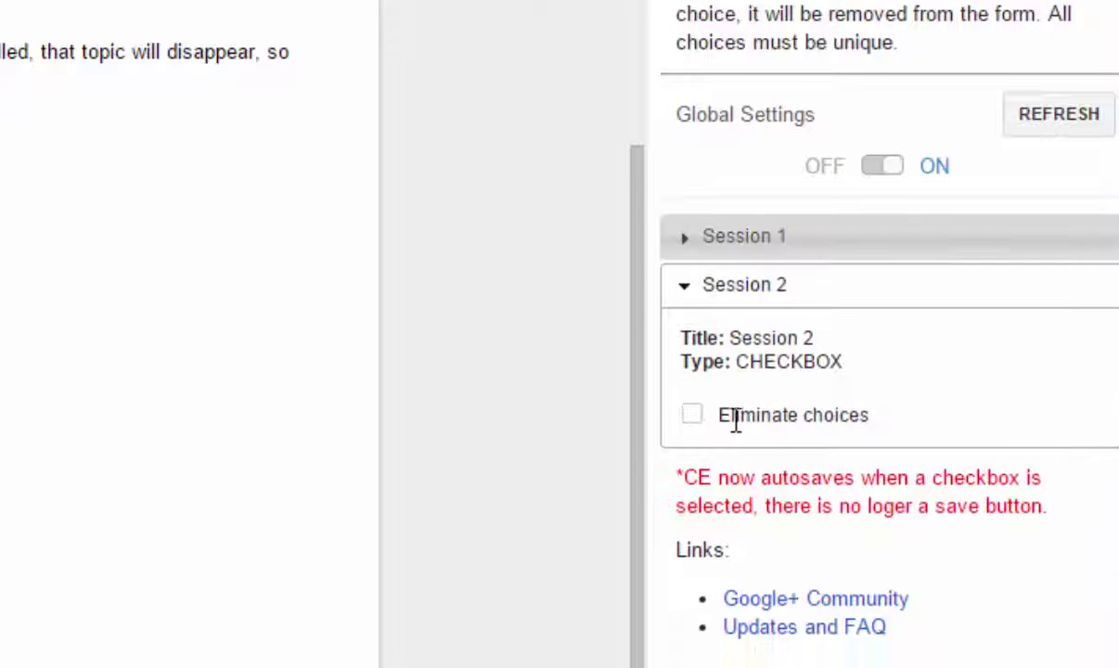
{"action": "left_click", "coordinate": [693, 416]}
Limit each Session 2 topic to 2 selections, save, and refresh the question list
{"action": "left_click", "coordinate": [1039, 452]}
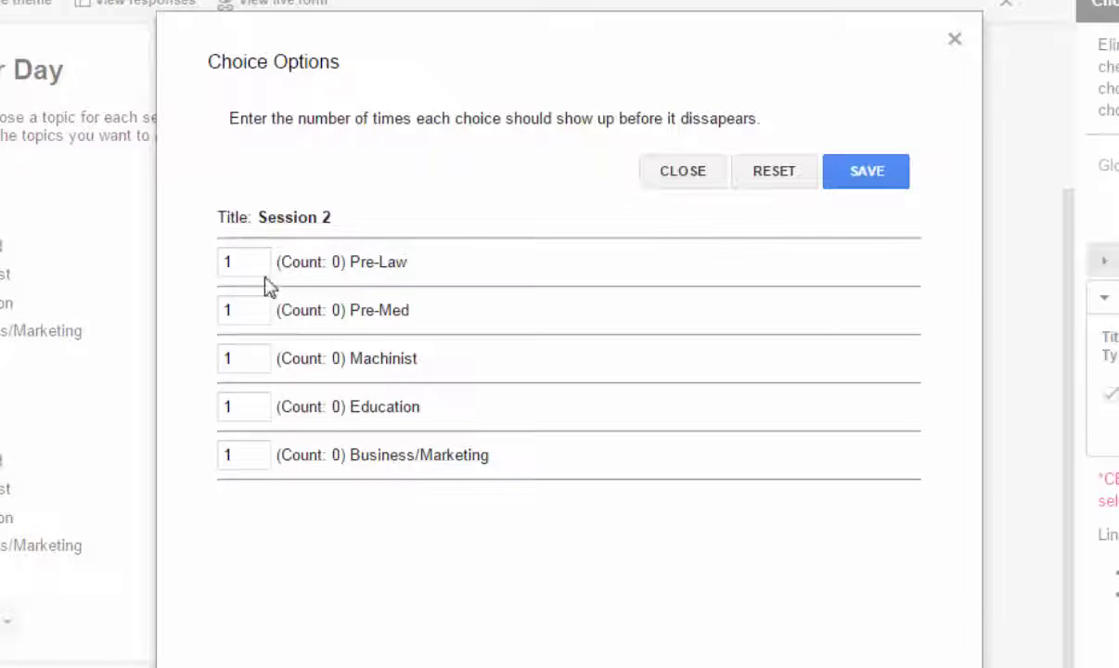
{"action": "type", "text": "2"}
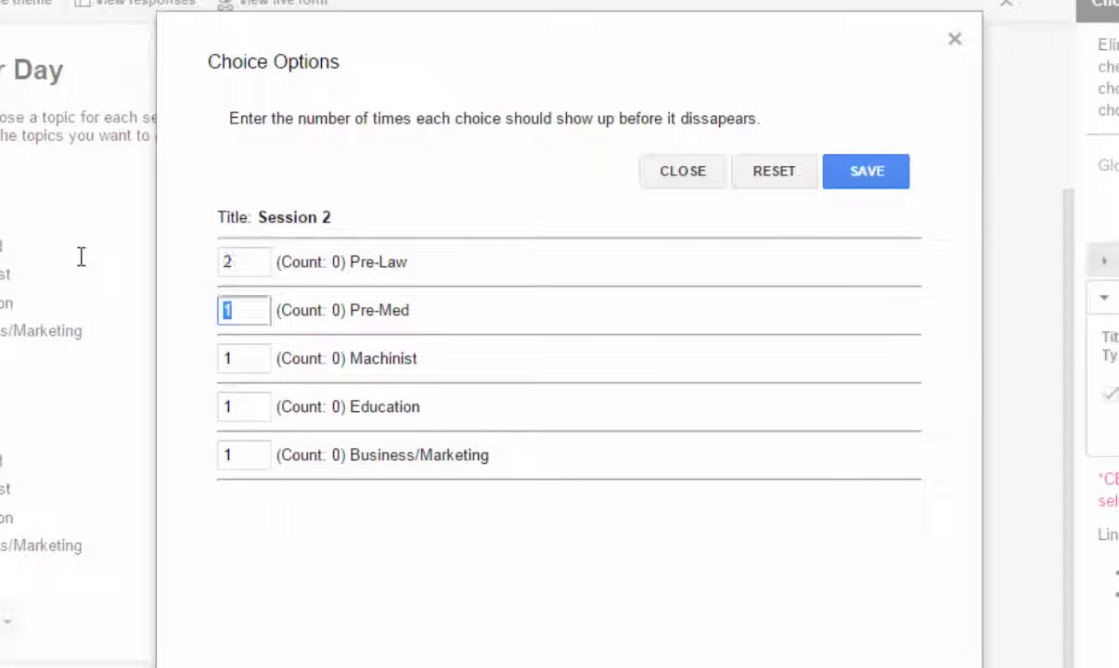
{"action": "type", "text": "2"}
{"action": "key", "text": "Tab"}
{"action": "type", "text": "2"}
{"action": "key", "text": "Tab"}
{"action": "type", "text": "2"}
{"action": "key", "text": "Tab"}
{"action": "type", "text": "2"}
{"action": "left_click", "coordinate": [862, 182]}
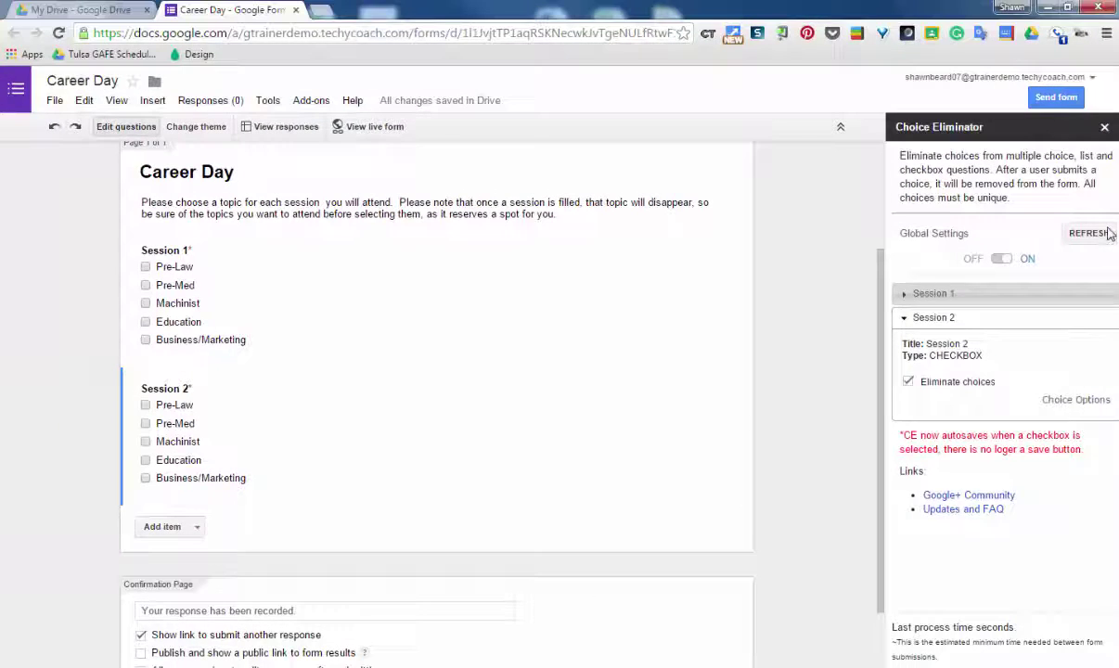
{"action": "left_click", "coordinate": [1099, 233]}
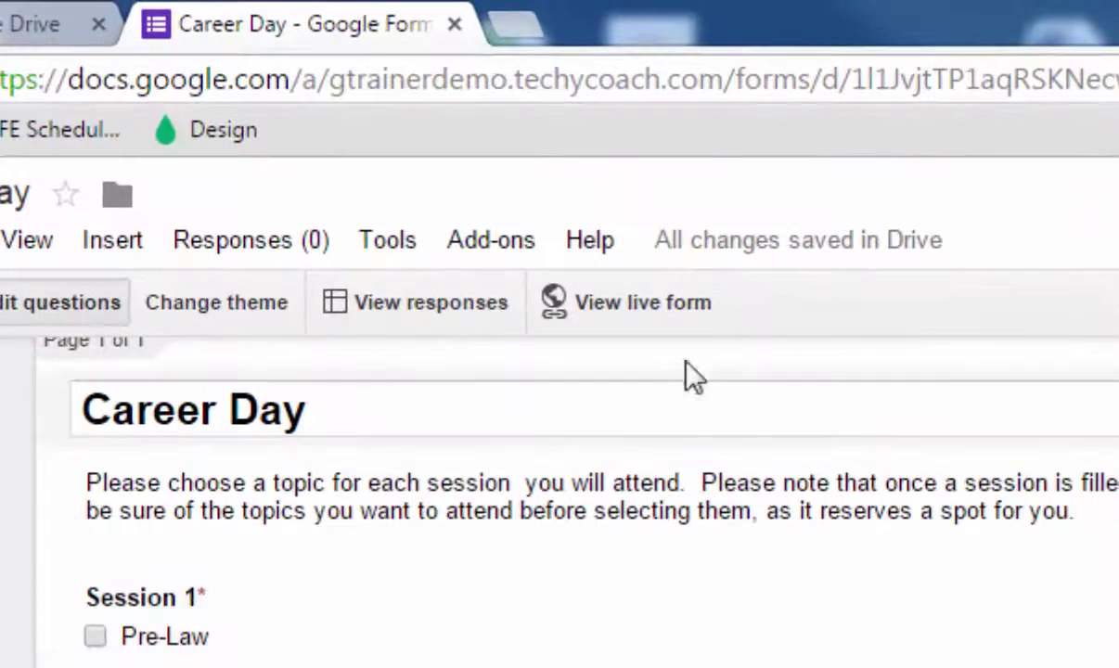
On the live form, submit a test response choosing Pre-Law and Pre-Med
{"action": "left_click", "coordinate": [654, 308]}
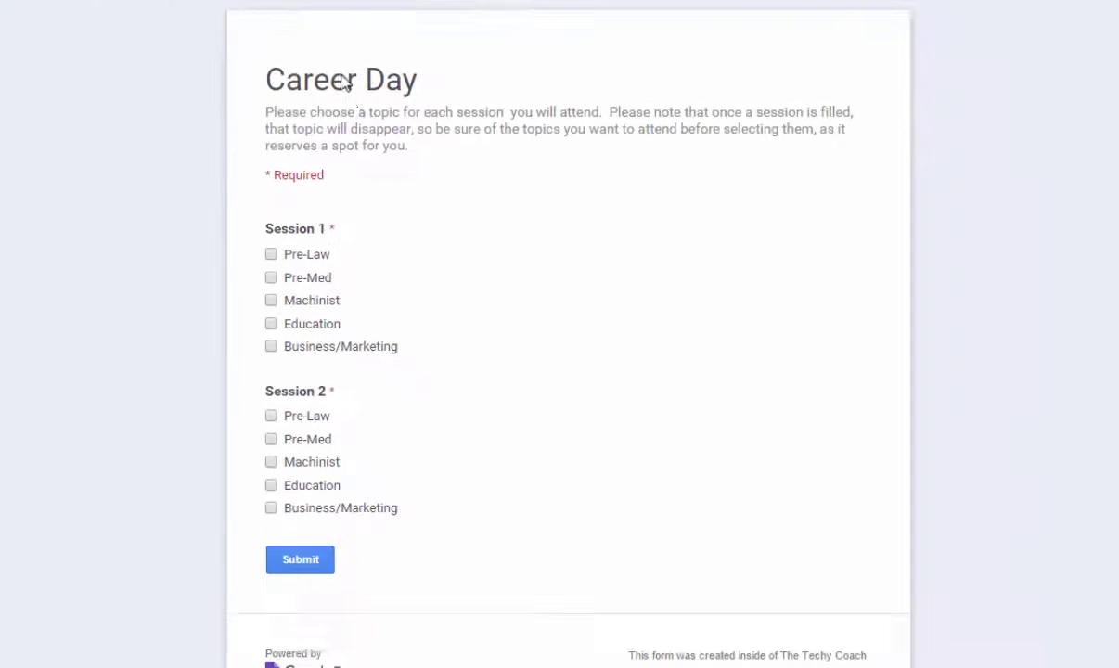
{"action": "left_click", "coordinate": [270, 255]}
{"action": "left_click", "coordinate": [270, 440]}
{"action": "left_click", "coordinate": [290, 560]}
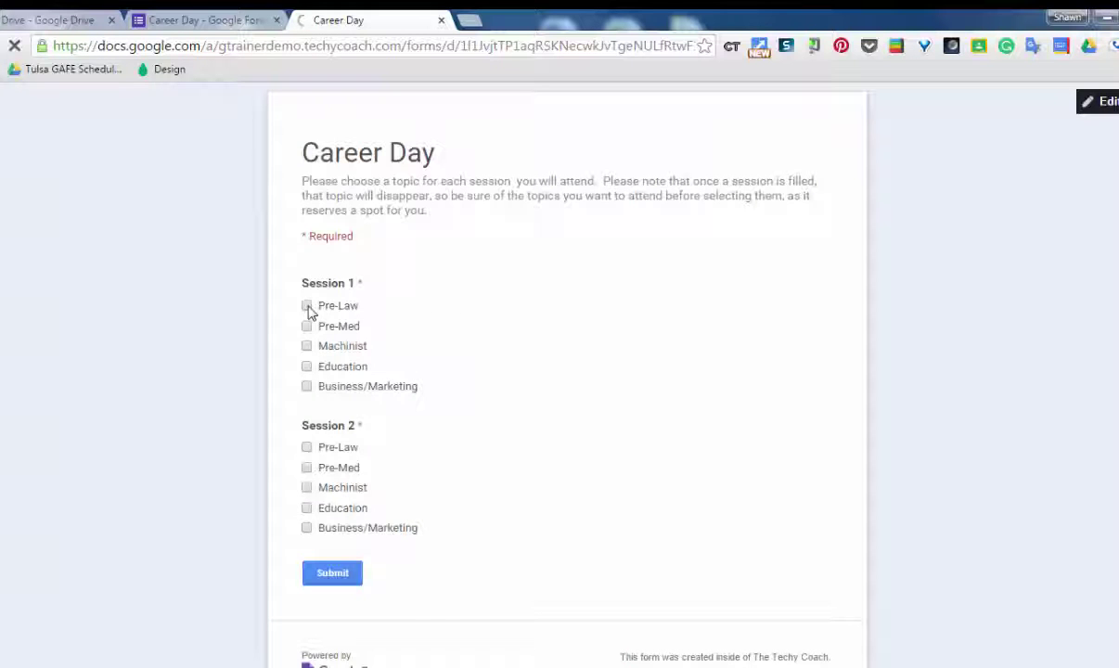
Submit a second Pre-Law and Pre-Med response, then close the Thanks! page
{"action": "left_click", "coordinate": [307, 307]}
{"action": "left_click", "coordinate": [307, 468]}
{"action": "left_click", "coordinate": [354, 573]}
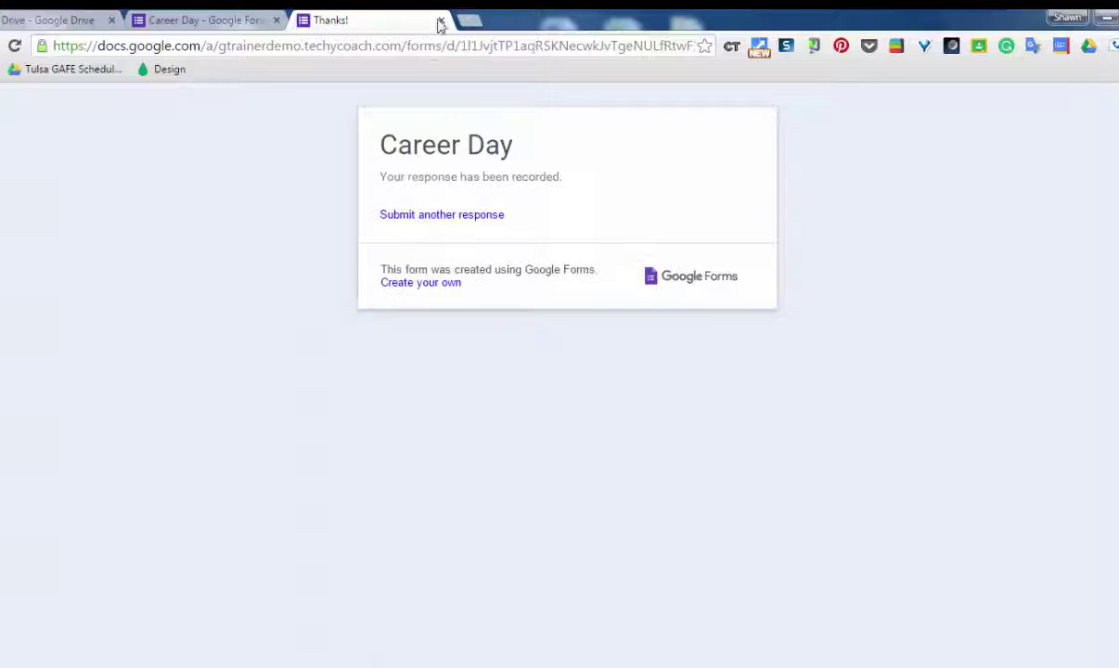
{"action": "left_click", "coordinate": [440, 20]}
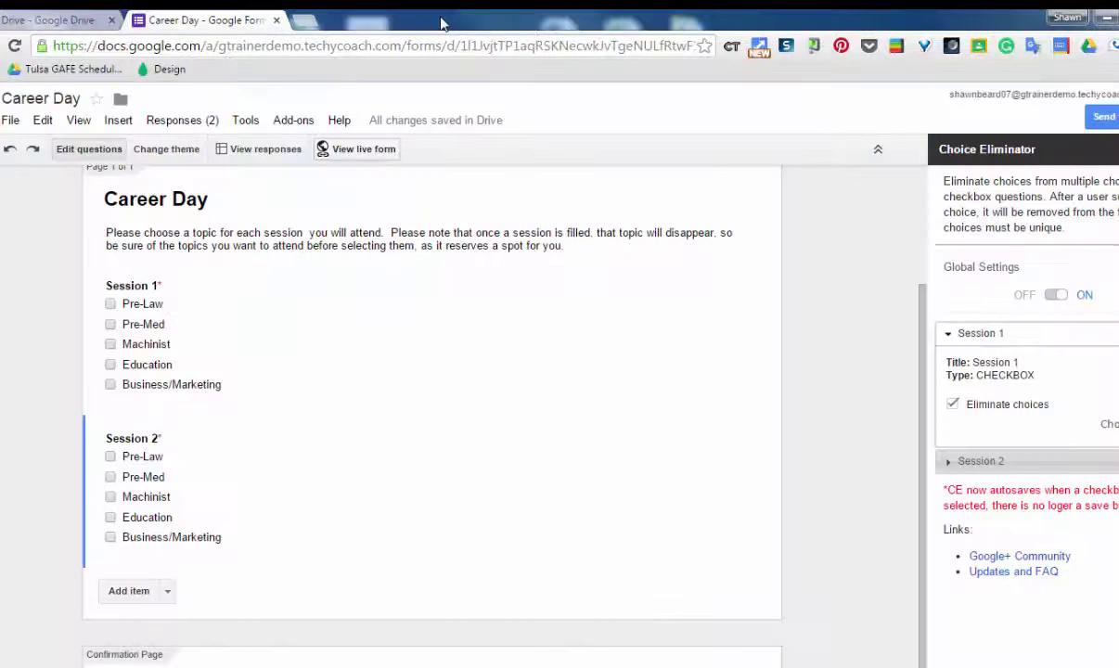
{"action": "left_click", "coordinate": [365, 152]}
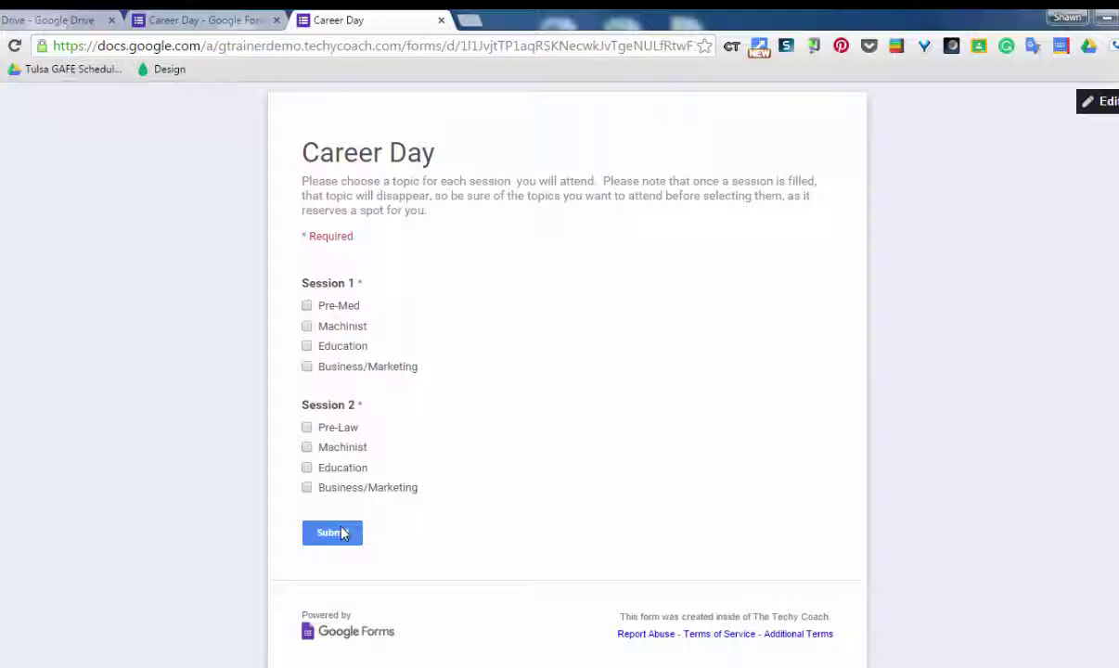
{"action": "left_click", "coordinate": [441, 21]}
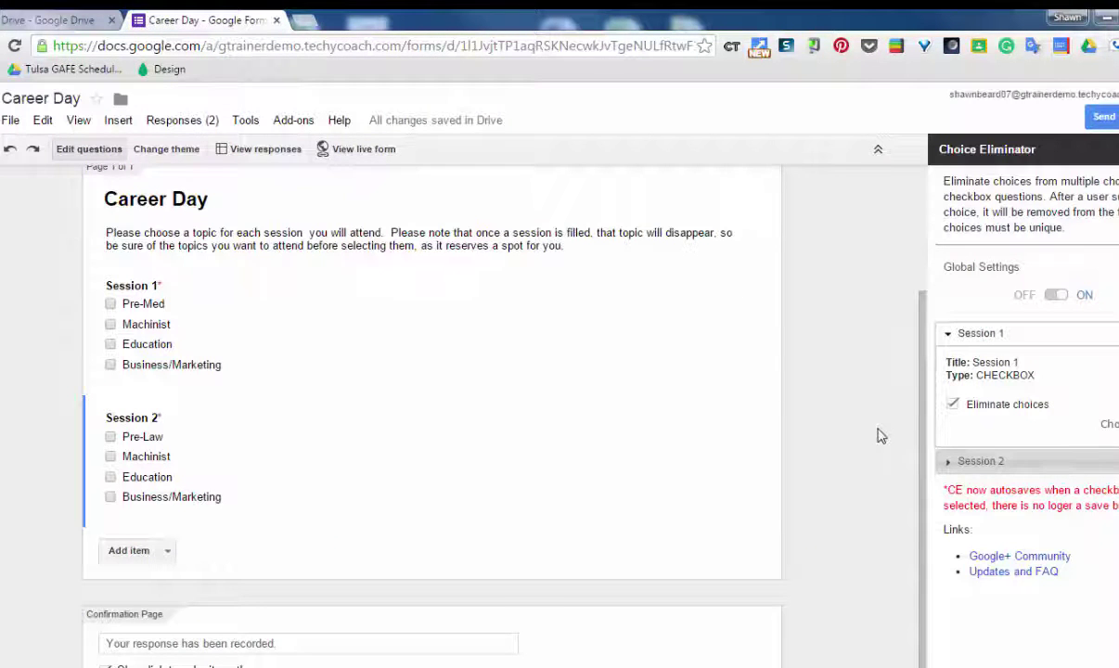